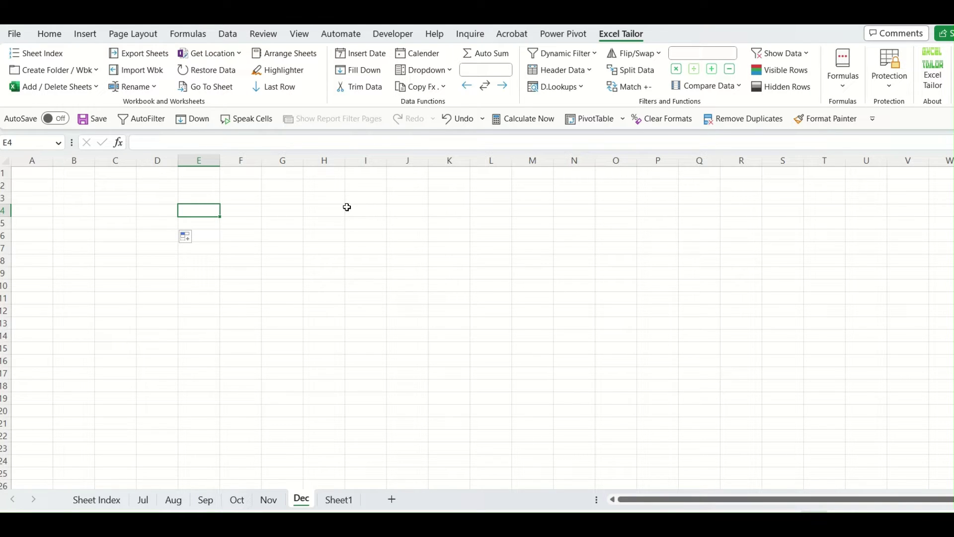
Insert the date 18-05-2023 into H4 using Excel Tailor's date picker.
{"action": "left_click", "coordinate": [346, 208]}
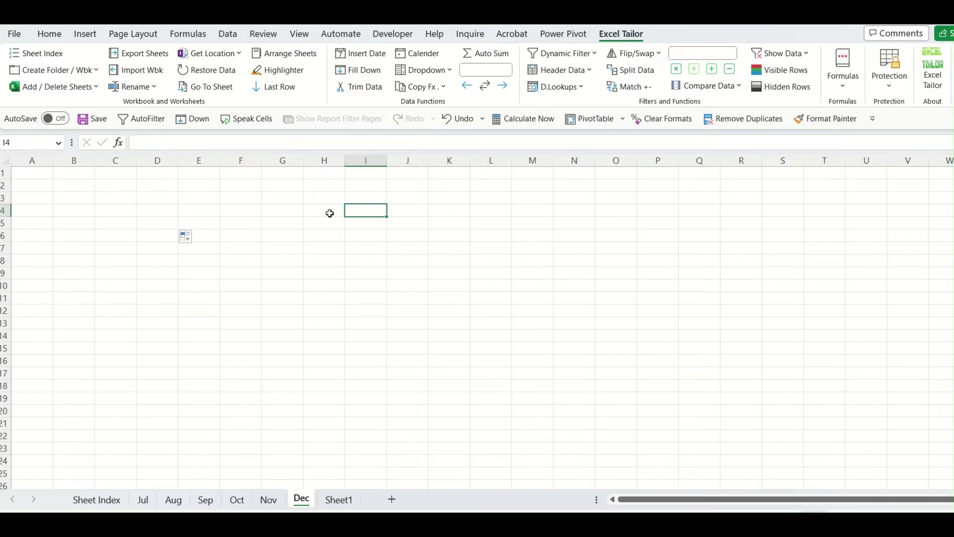
{"action": "left_click", "coordinate": [330, 211]}
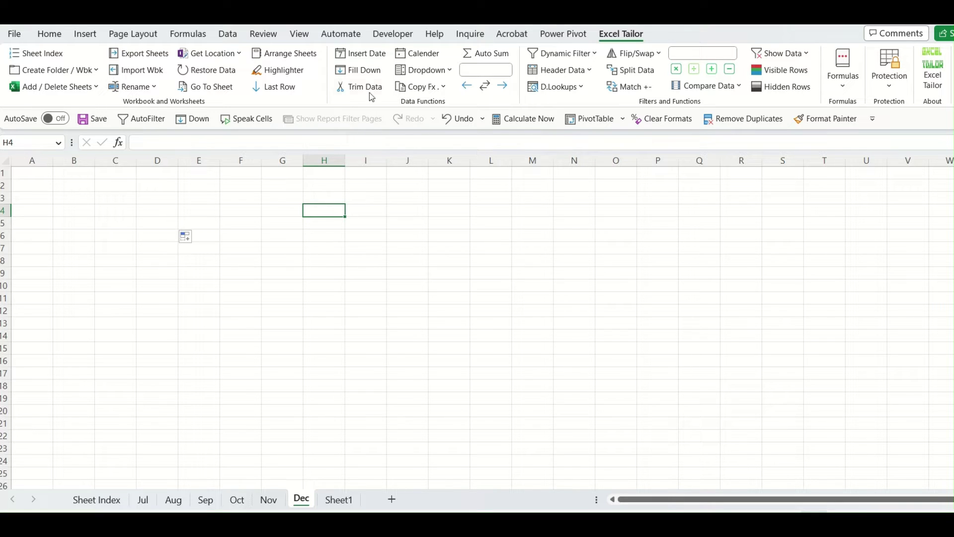
{"action": "left_click", "coordinate": [364, 53]}
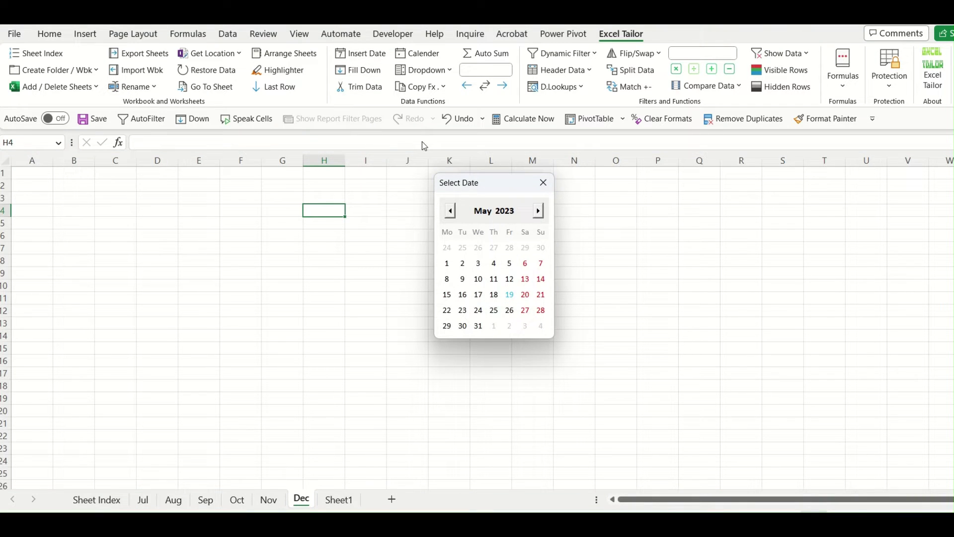
{"action": "left_click", "coordinate": [494, 295]}
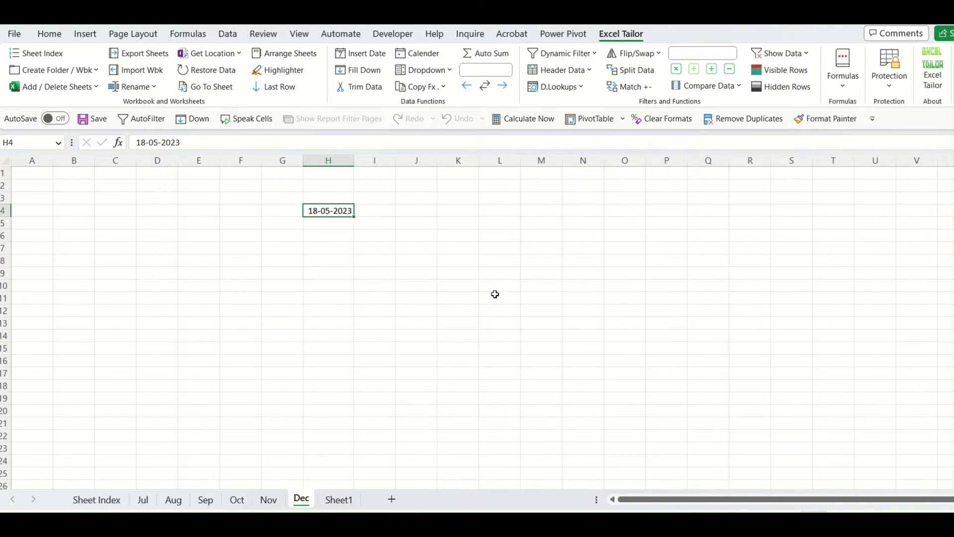
{"action": "left_click", "coordinate": [424, 209]}
Put 25-05-2023 into J4 through the right-click Insert Date picker.
{"action": "right_click", "coordinate": [424, 211]}
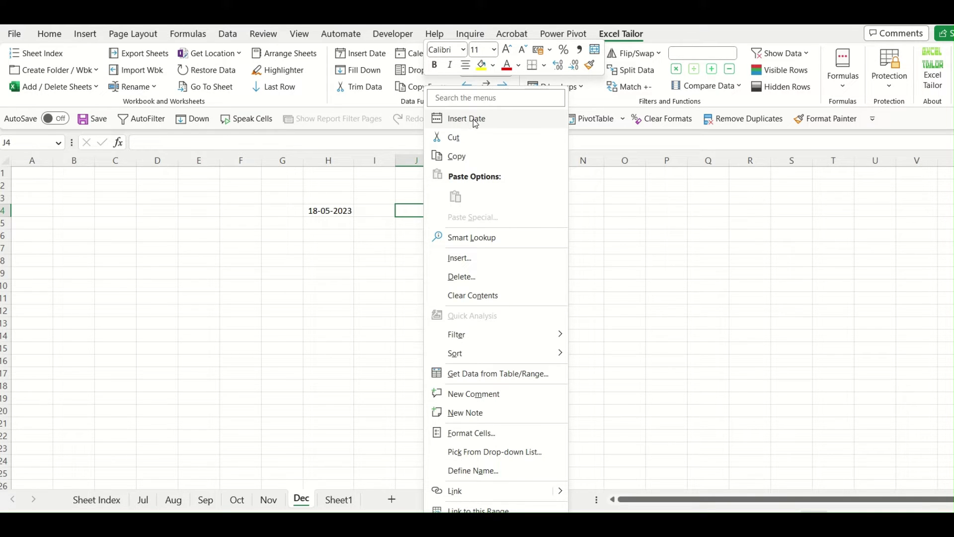
{"action": "left_click", "coordinate": [473, 118]}
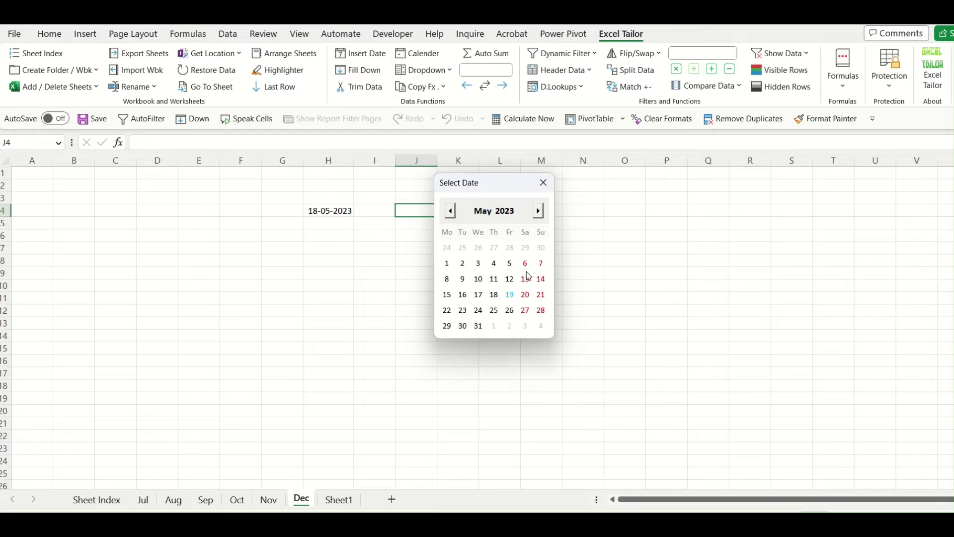
{"action": "left_click", "coordinate": [492, 310]}
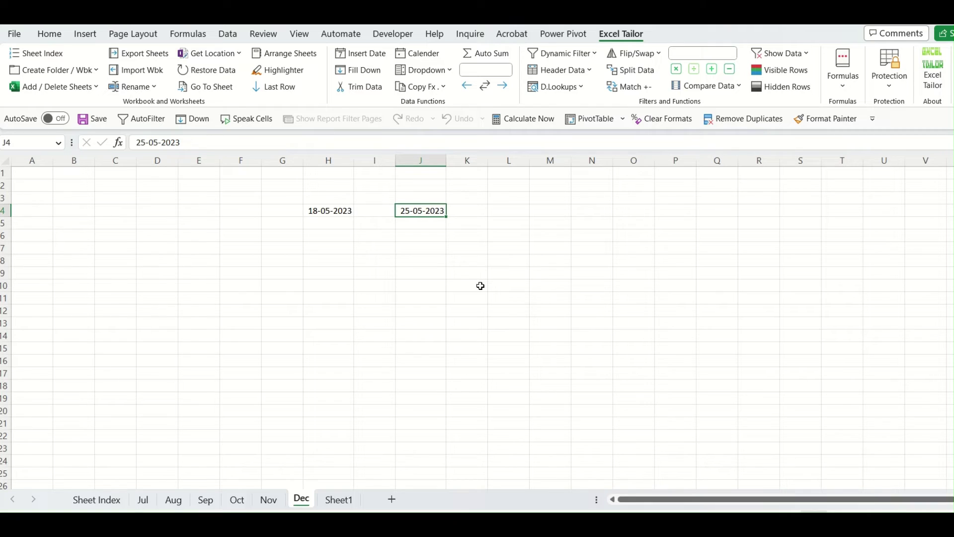
{"action": "left_click", "coordinate": [517, 259]}
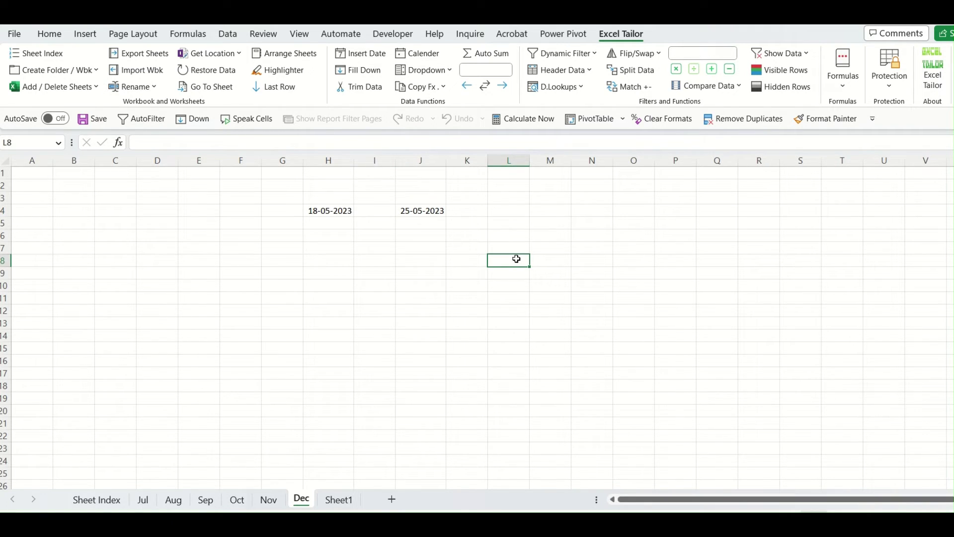
Start an Excel Tailor calendar and confirm $L$8 as its insert cell.
{"action": "left_click", "coordinate": [423, 53]}
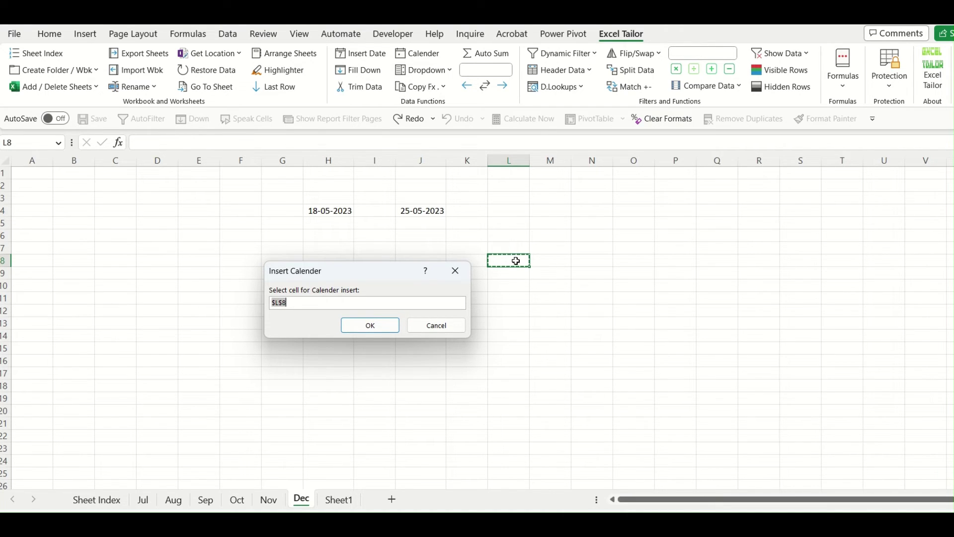
{"action": "left_click", "coordinate": [379, 326]}
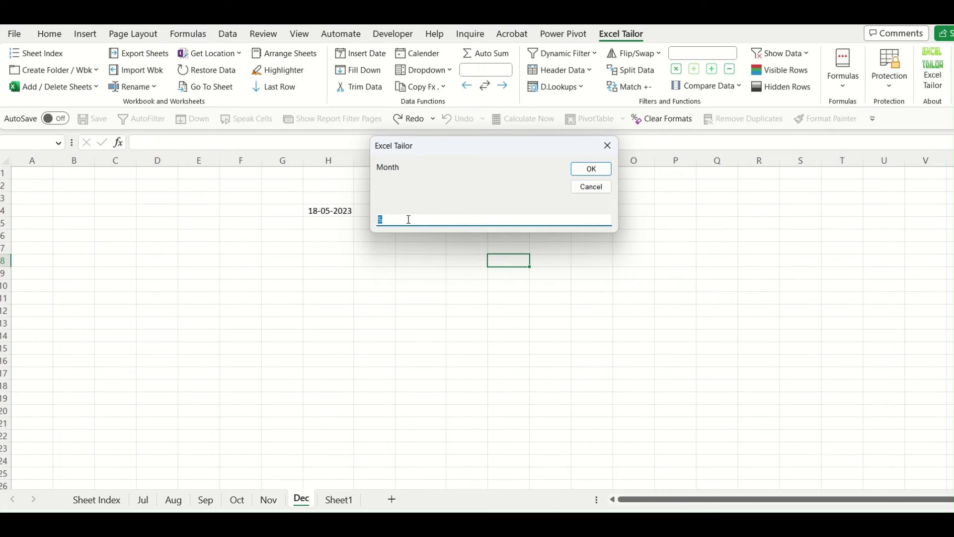
Accept month 5 for the calendar and reach the year prompt showing 2023.
{"action": "left_click", "coordinate": [409, 220]}
{"action": "left_click", "coordinate": [592, 168]}
{"action": "left_click", "coordinate": [414, 218]}
{"action": "left_click", "coordinate": [590, 169]}
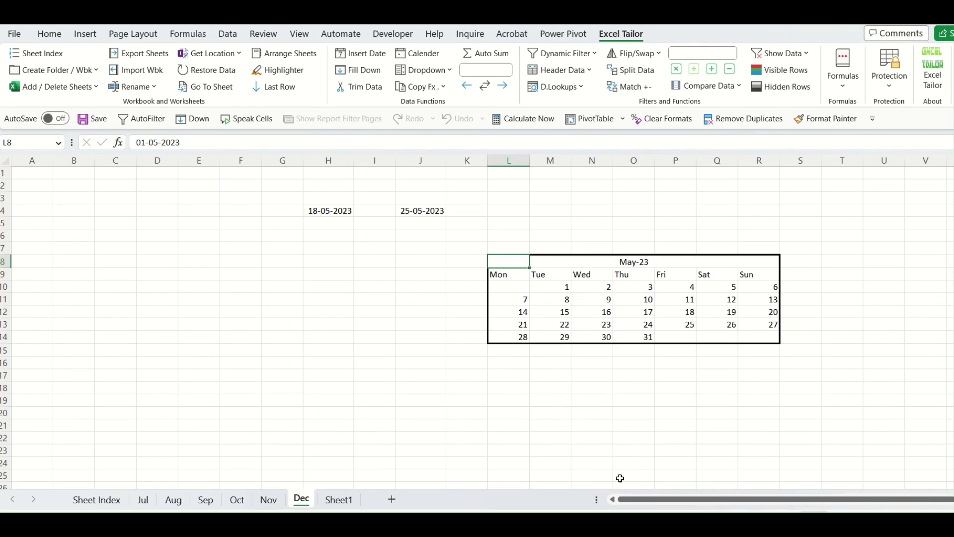
{"action": "left_click", "coordinate": [620, 438]}
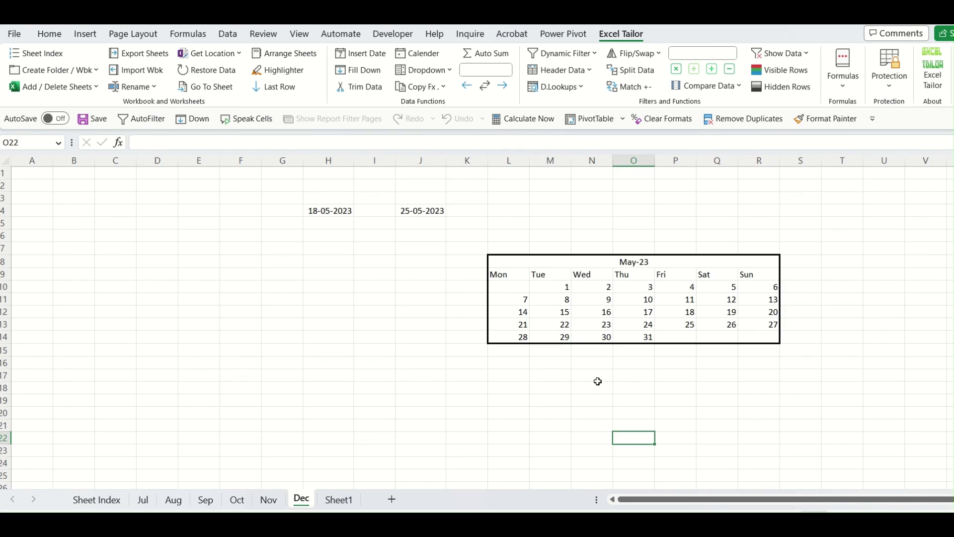